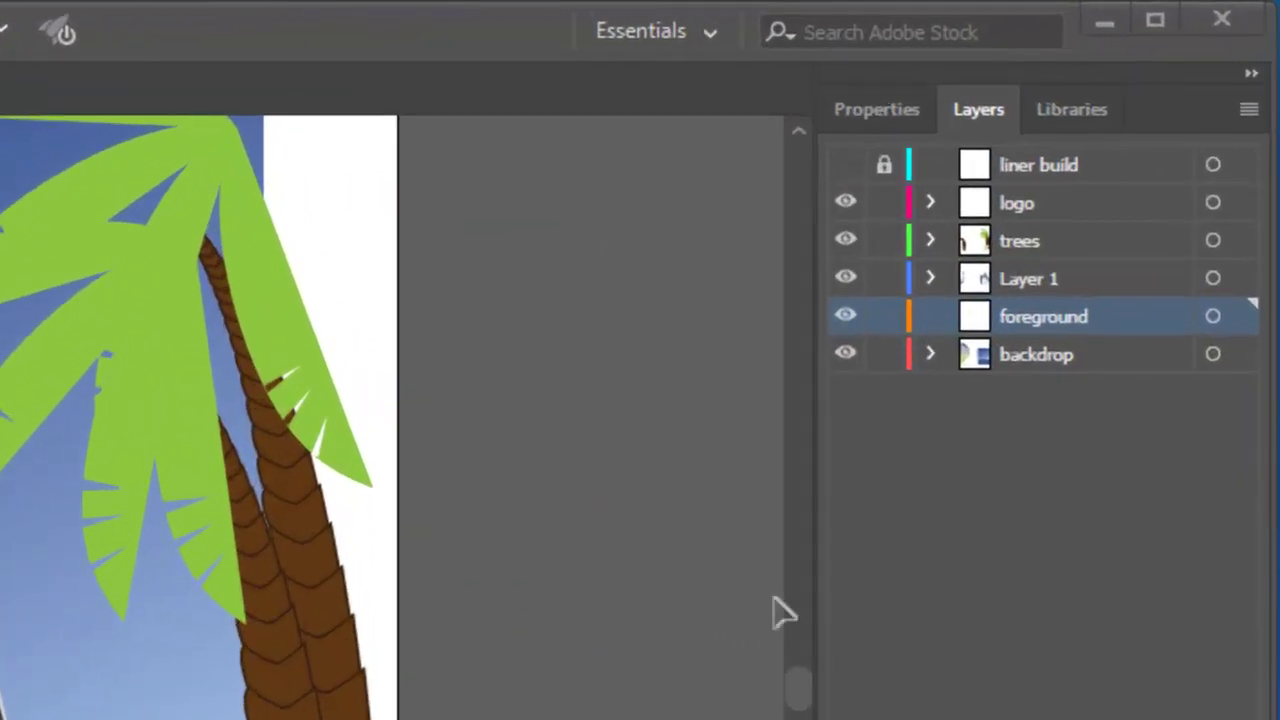
Hide the logo, trees and Layer 1 layers, leaving just the sky-and-sea backdrop showing
click(846, 202)
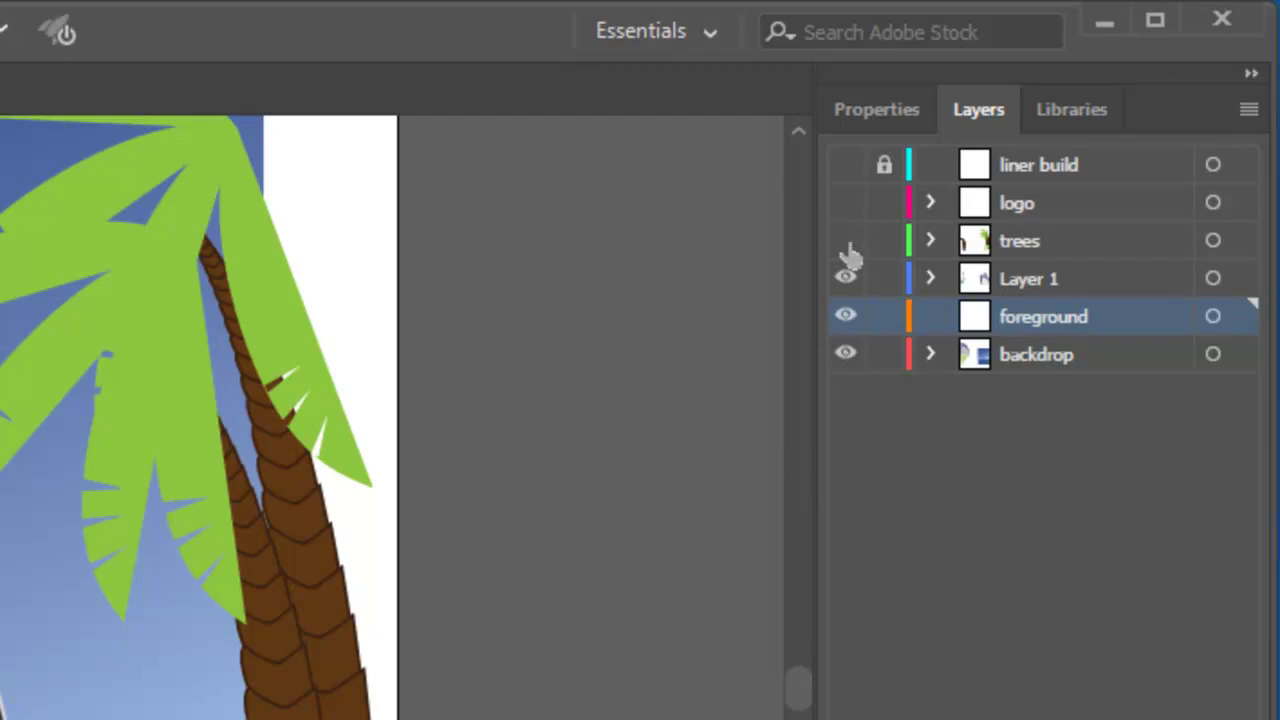
click(846, 241)
click(846, 279)
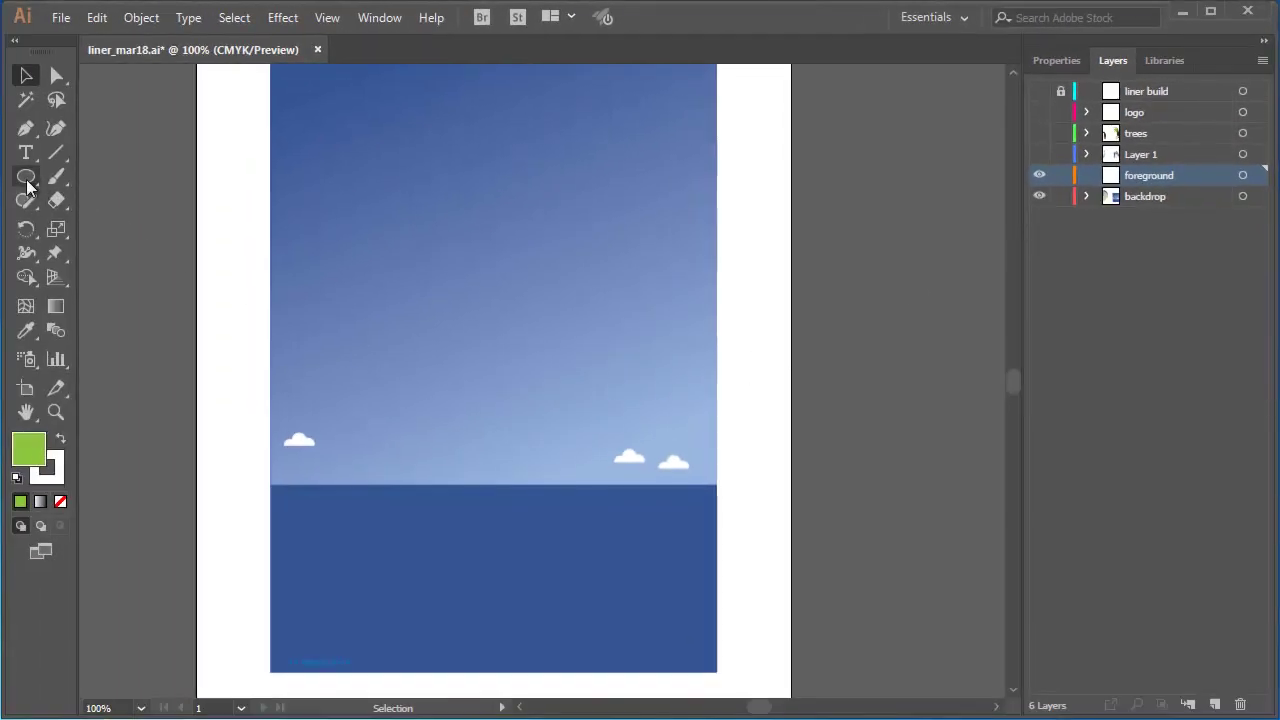
Draw a green circle about 34 mm across on the sea below the horizon
drag(26, 176, 124, 228)
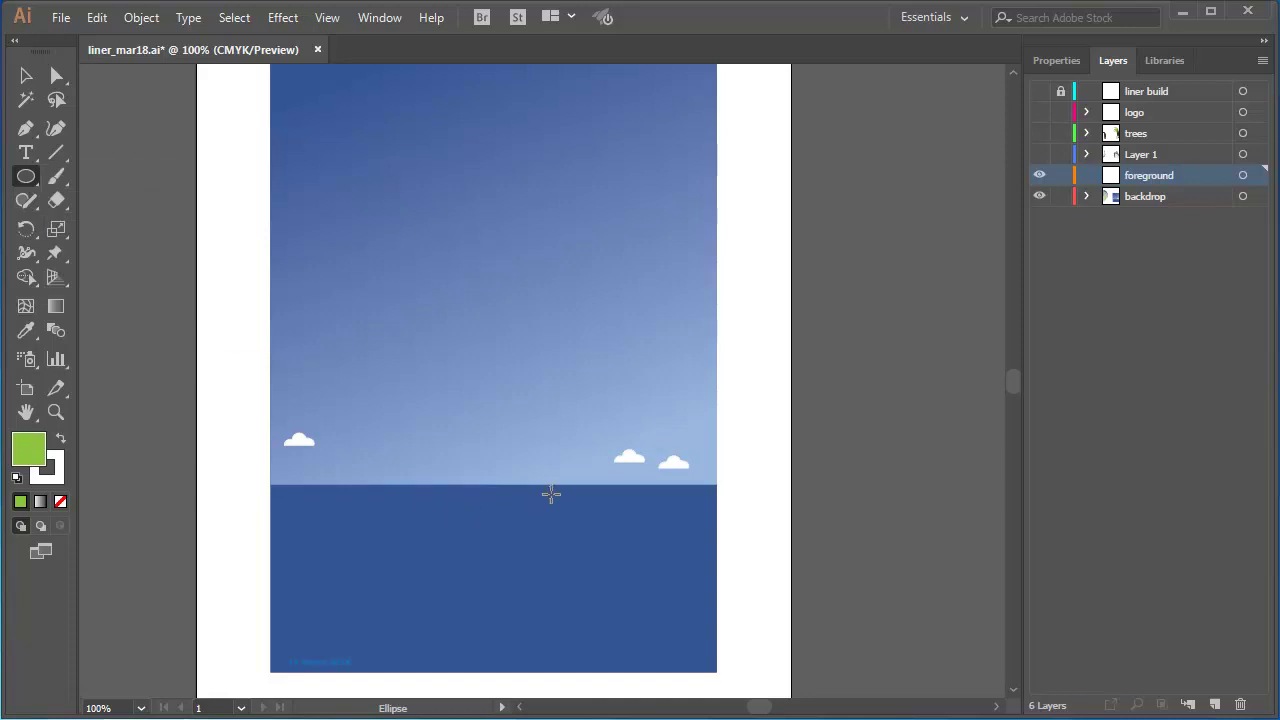
drag(528, 493, 647, 611)
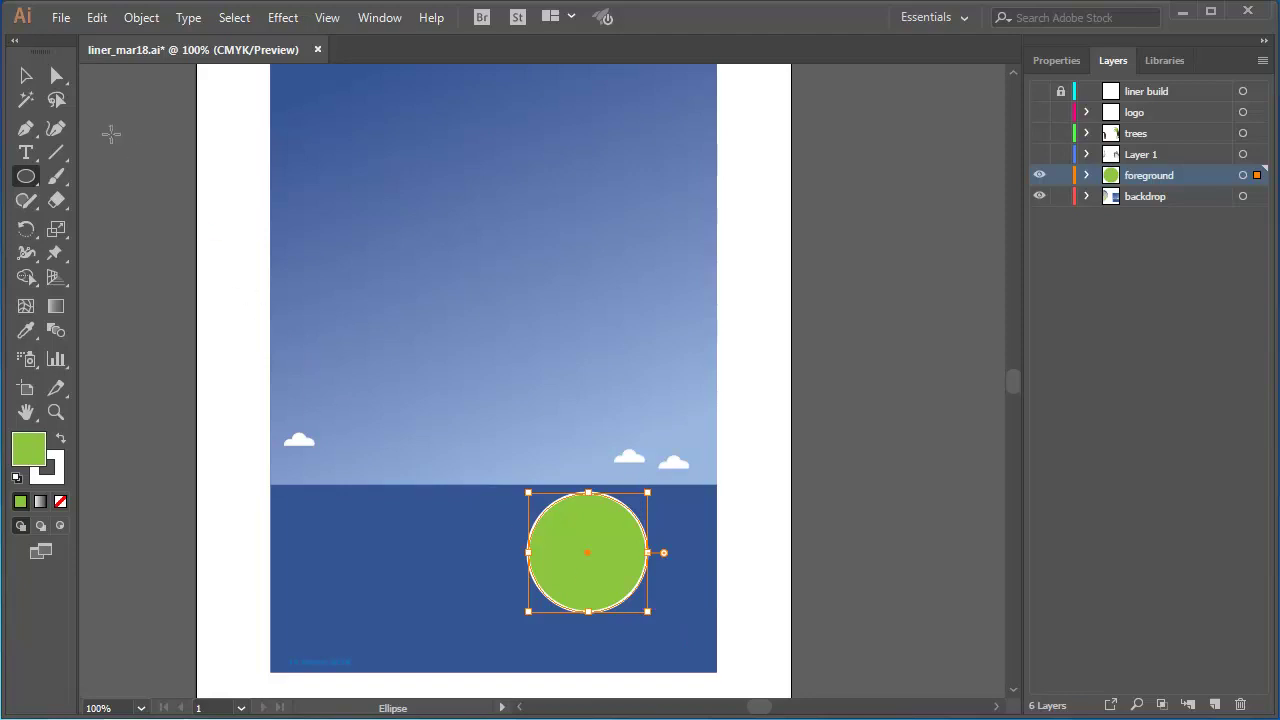
click(55, 76)
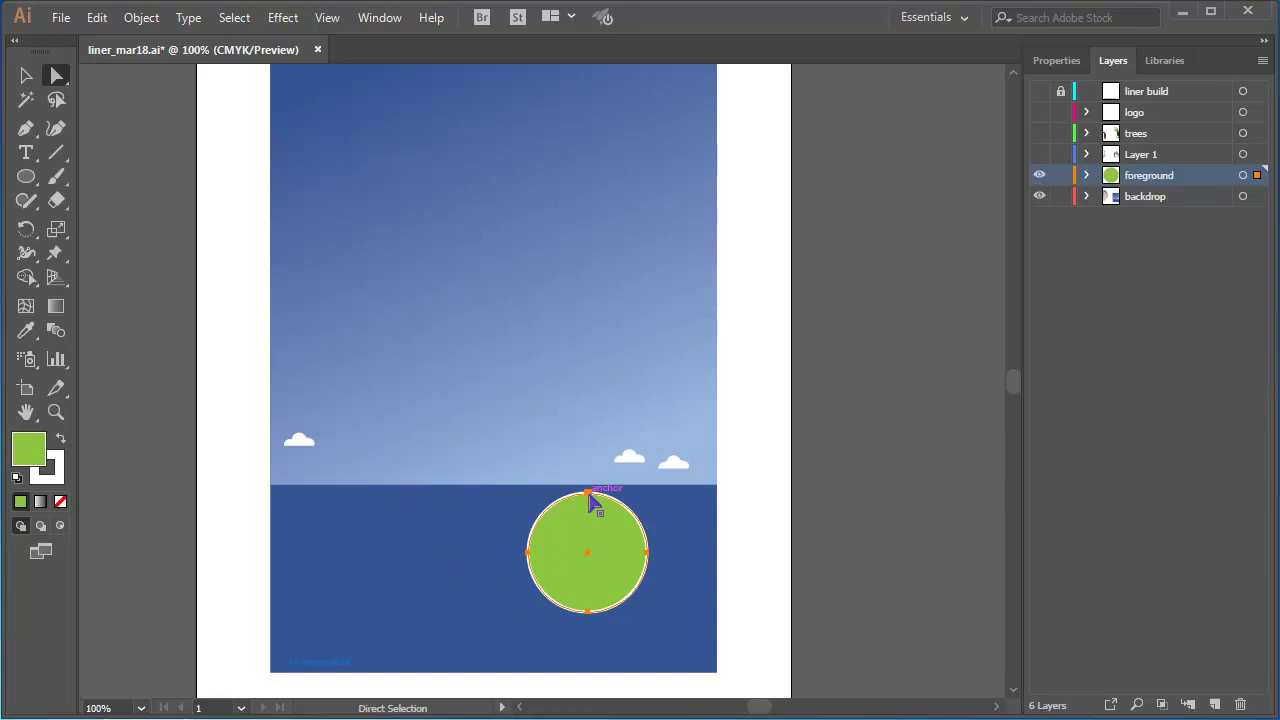
Select the circle's top anchor point and zoom in to 200%
click(590, 497)
key(ctrl+plus)
key(ctrl+plus)
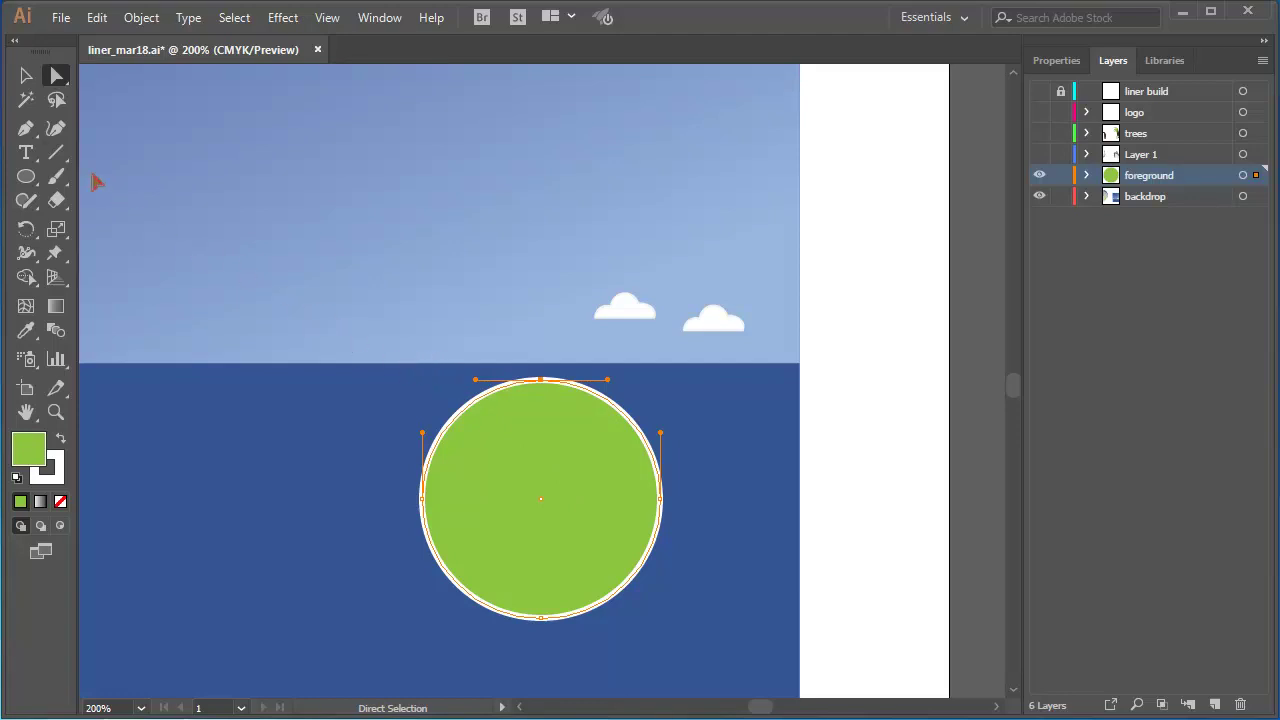
Convert the circle's top anchor to a sharp corner with the Anchor Point Tool, forming a teardrop
click(28, 130)
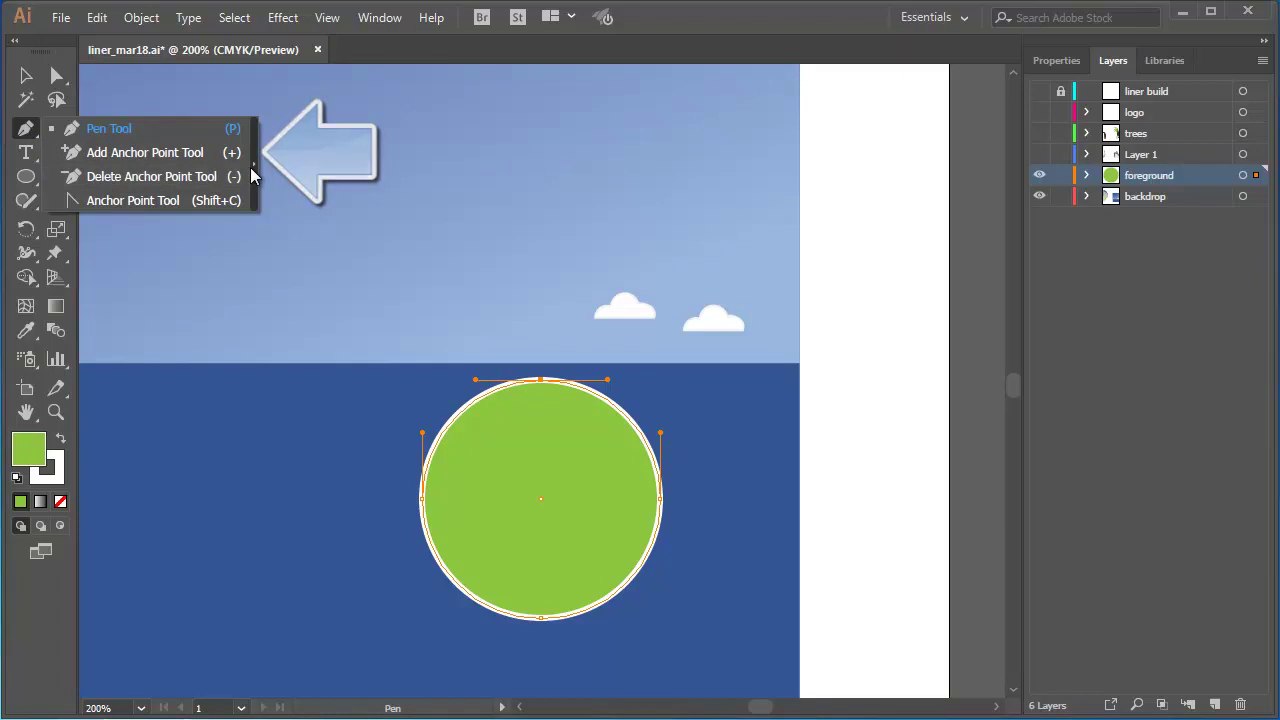
drag(250, 167, 302, 306)
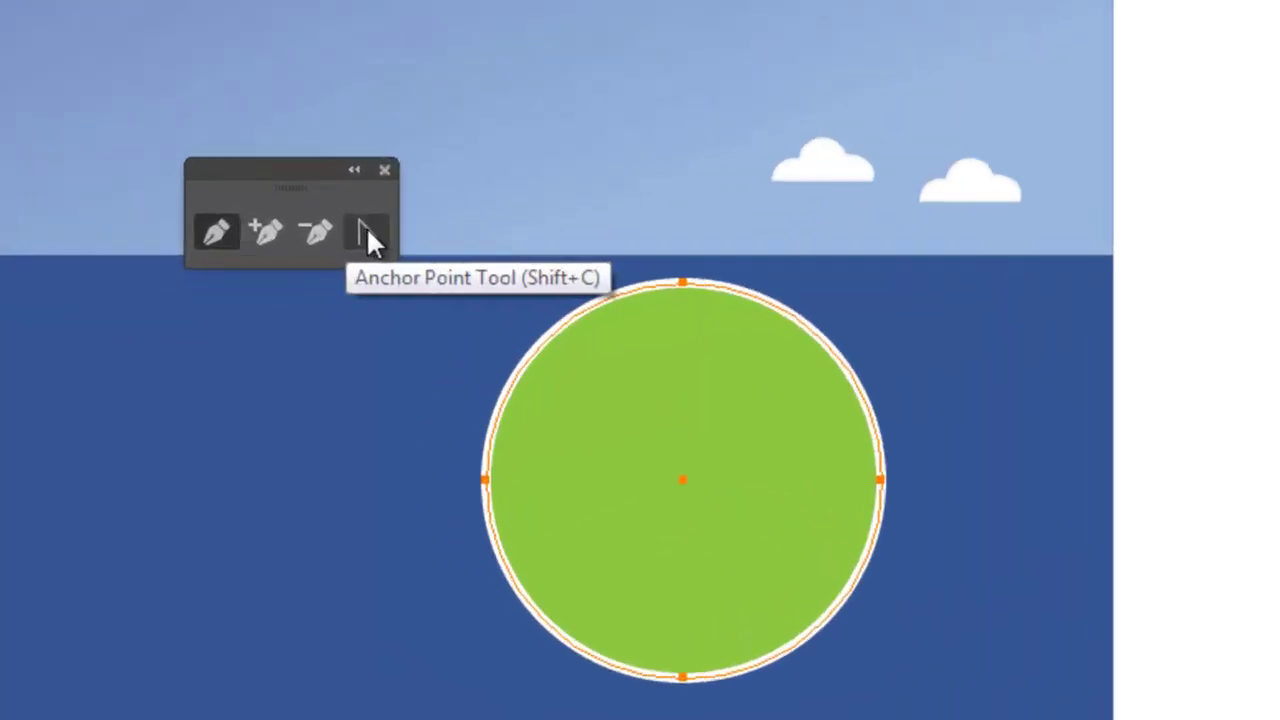
click(350, 347)
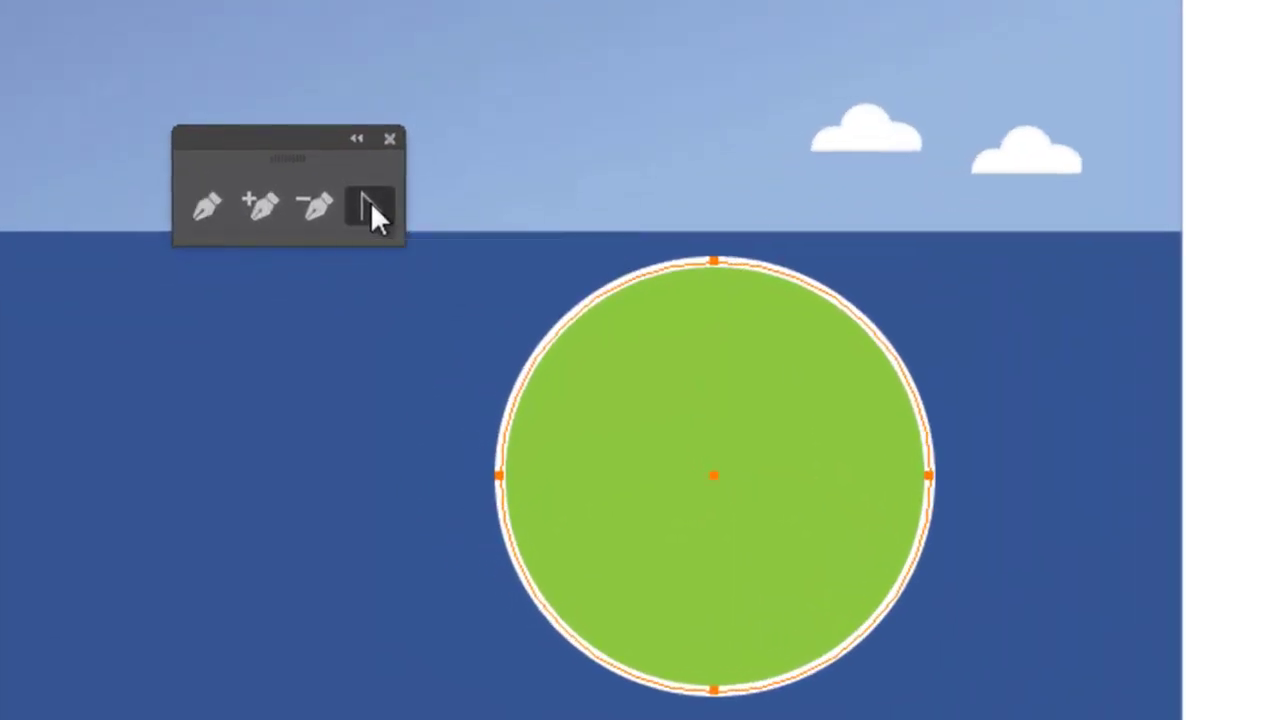
click(714, 262)
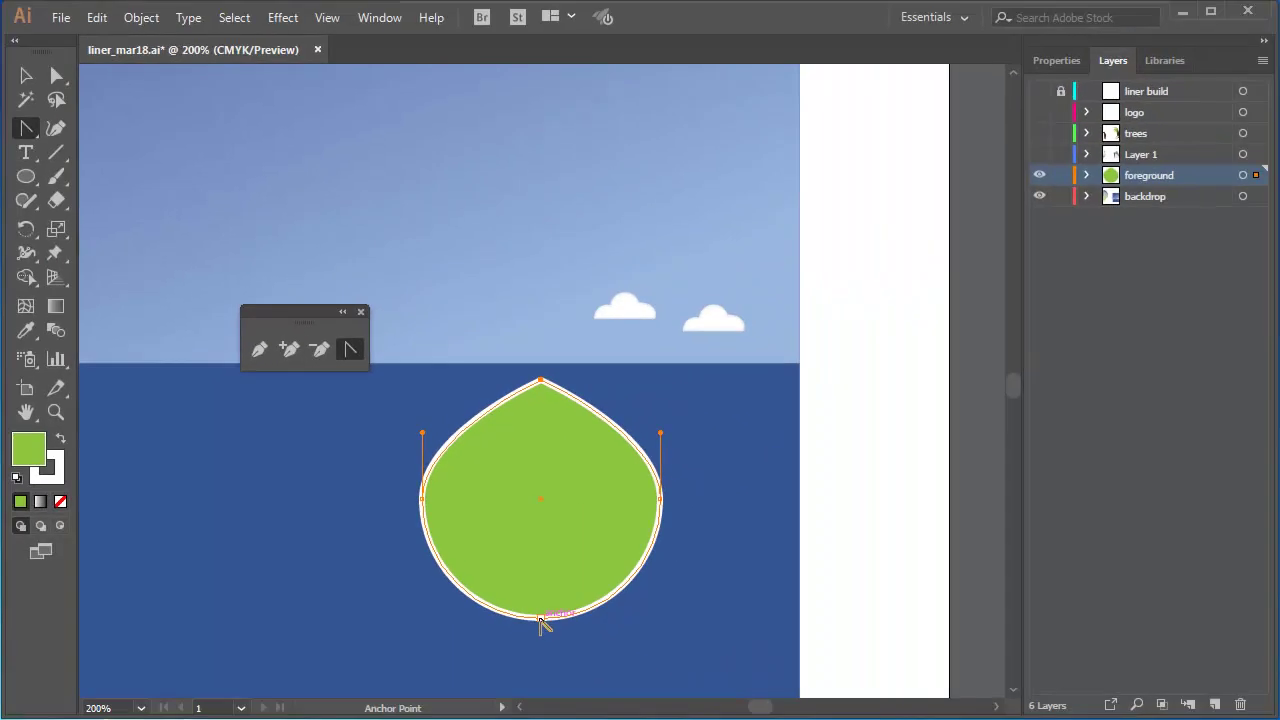
Convert the bottom anchor to a corner from the Properties panel, making a leaf pointed at both ends
click(362, 314)
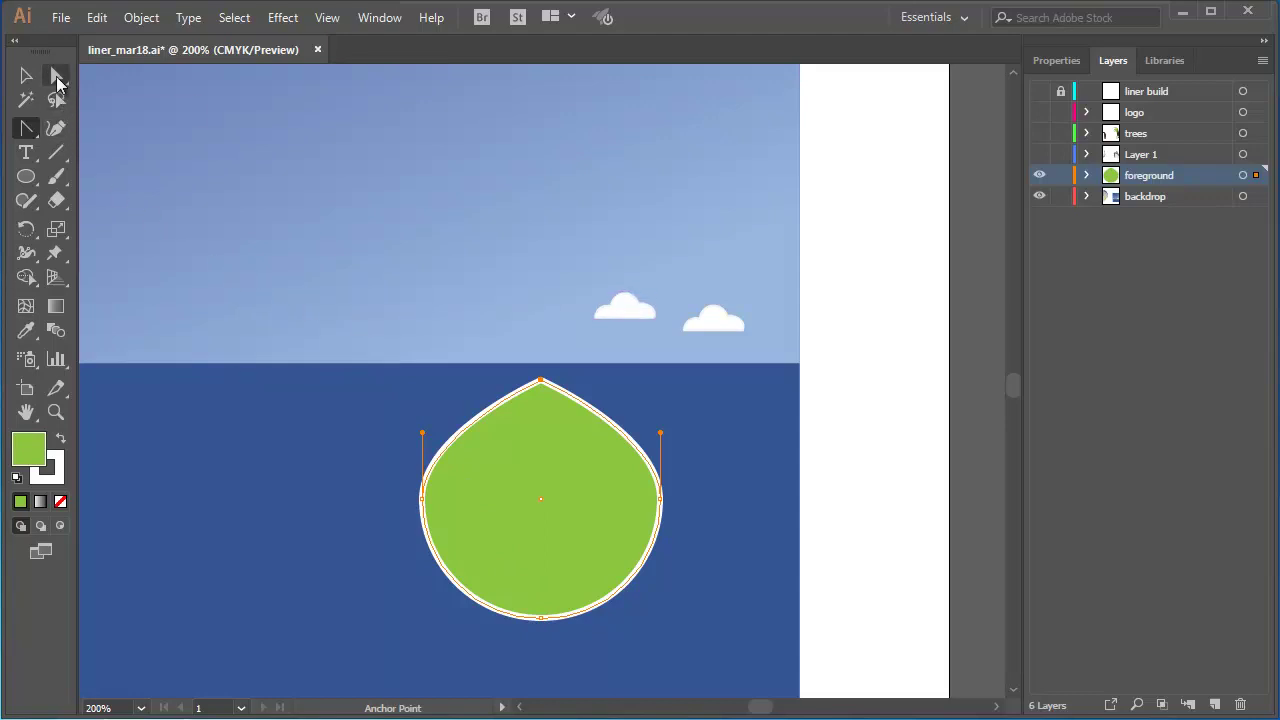
click(57, 80)
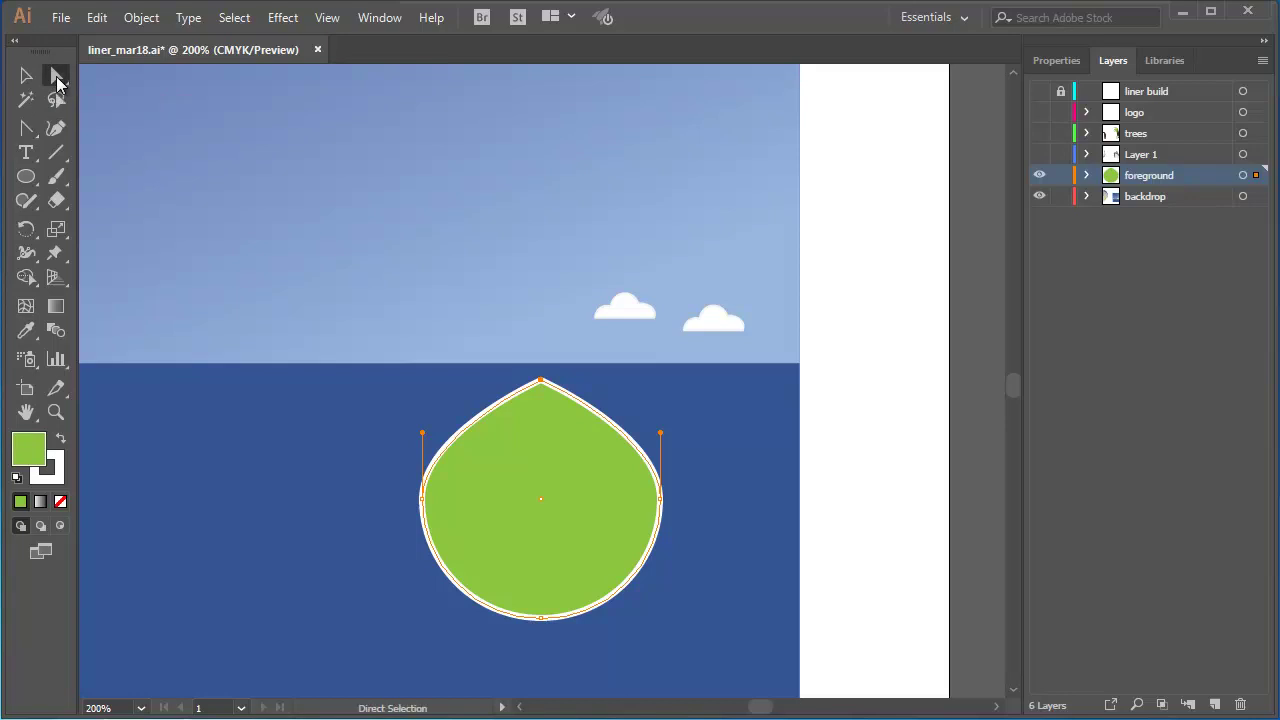
click(539, 618)
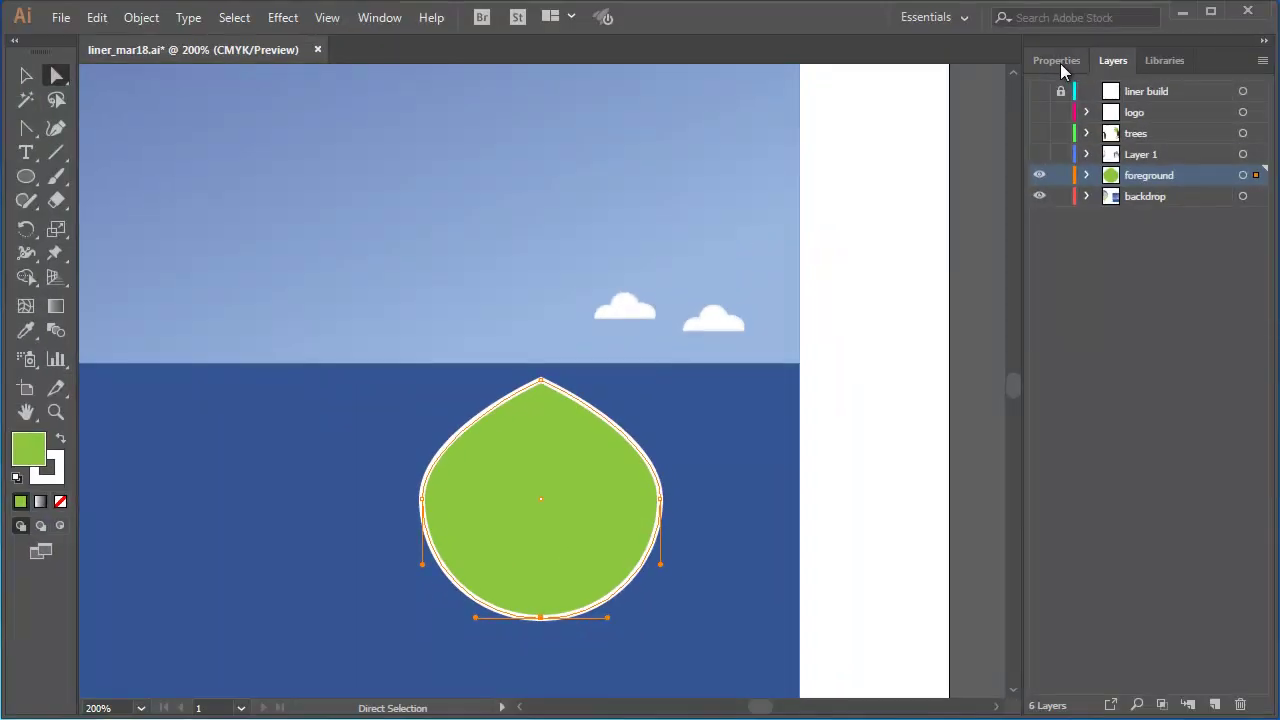
click(1060, 63)
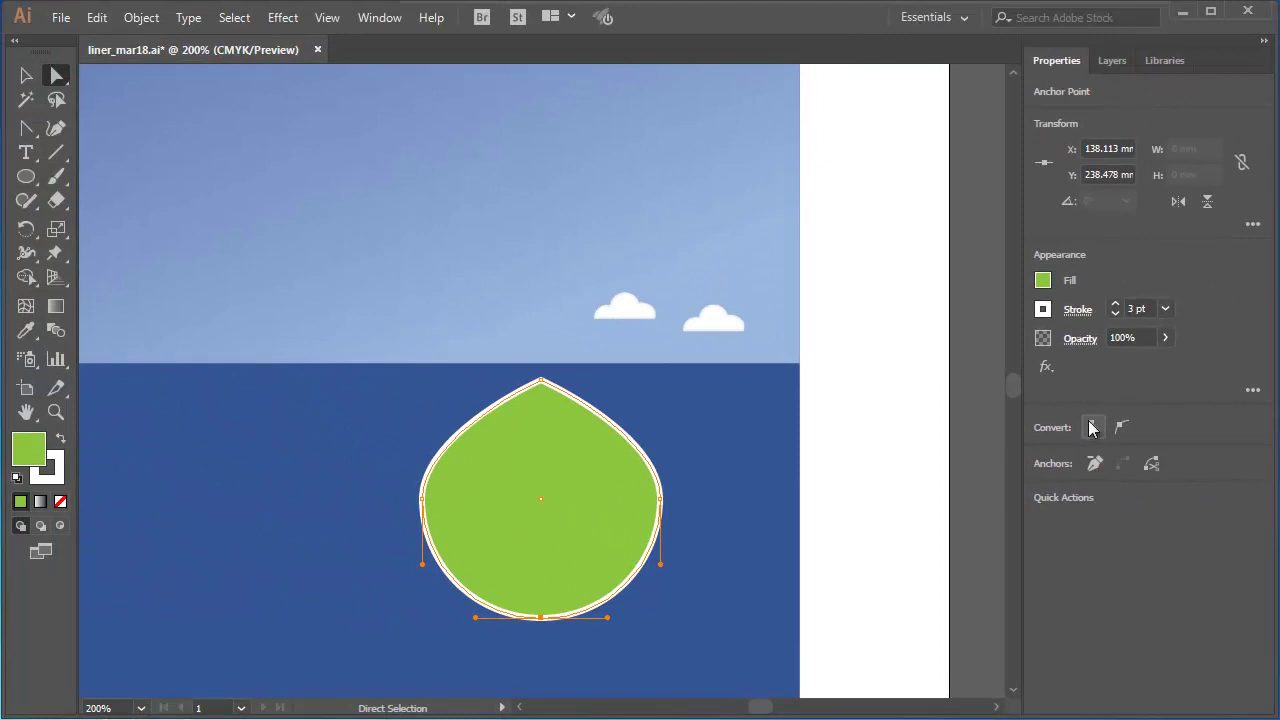
click(1148, 250)
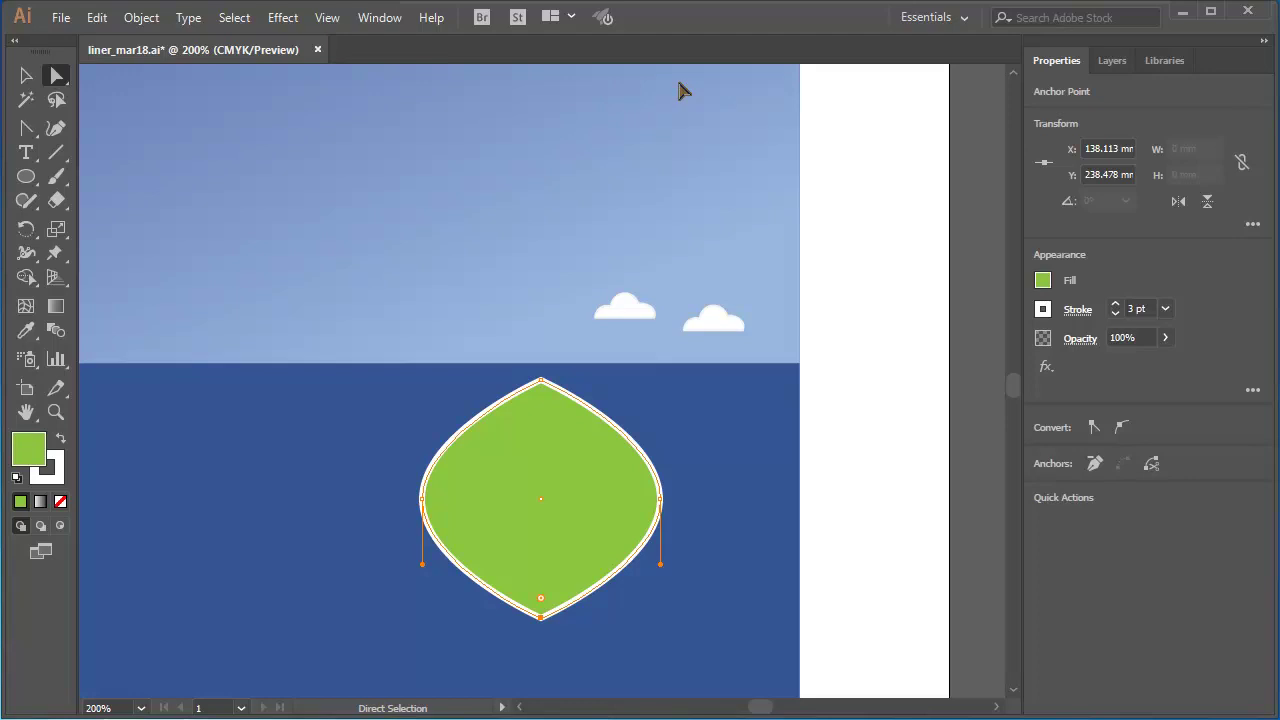
Switch to the Essentials Classic workspace and clear the anchor selection
click(966, 20)
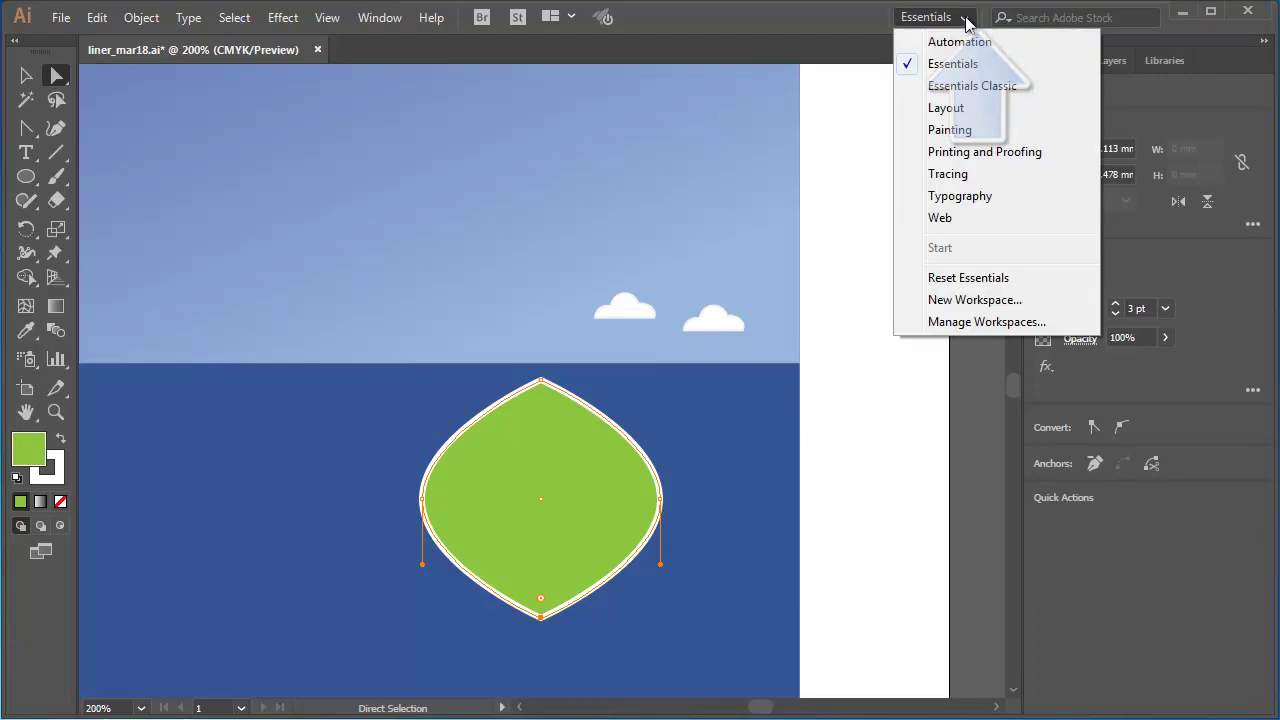
click(953, 87)
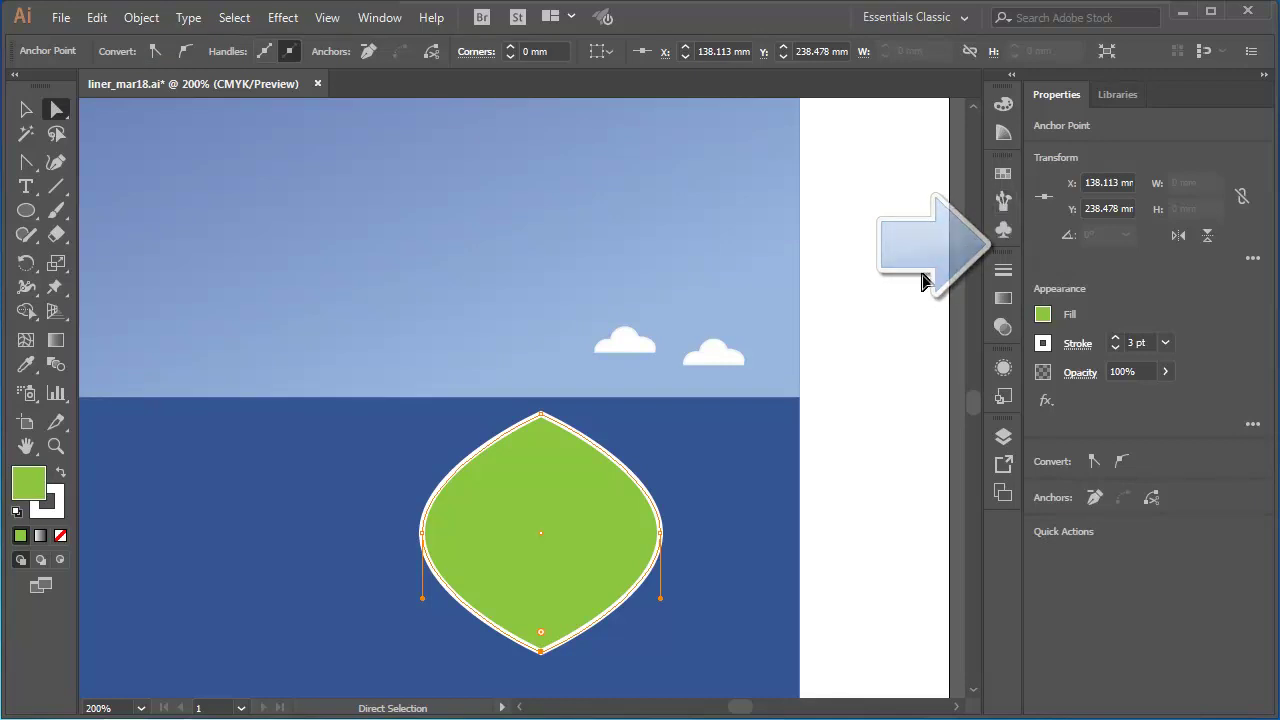
click(635, 625)
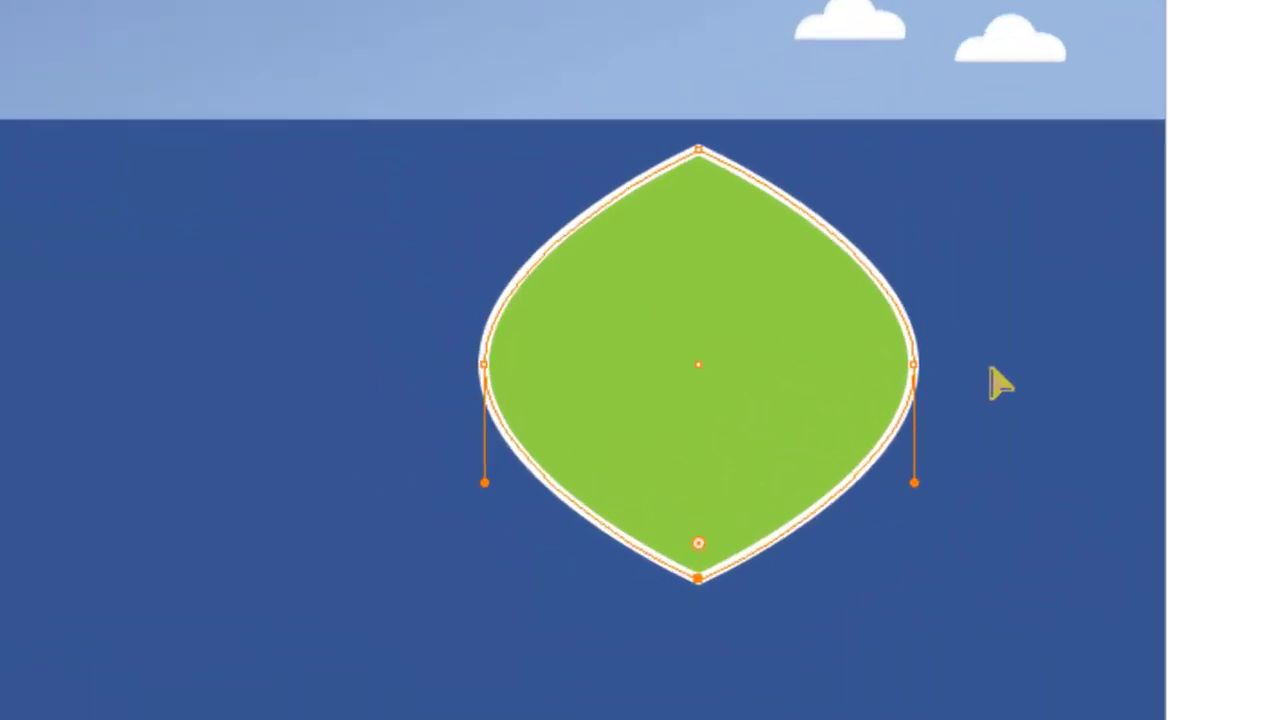
Pull the leaf's right anchor inward, reshaping it into a slim crescent bowing left
click(914, 370)
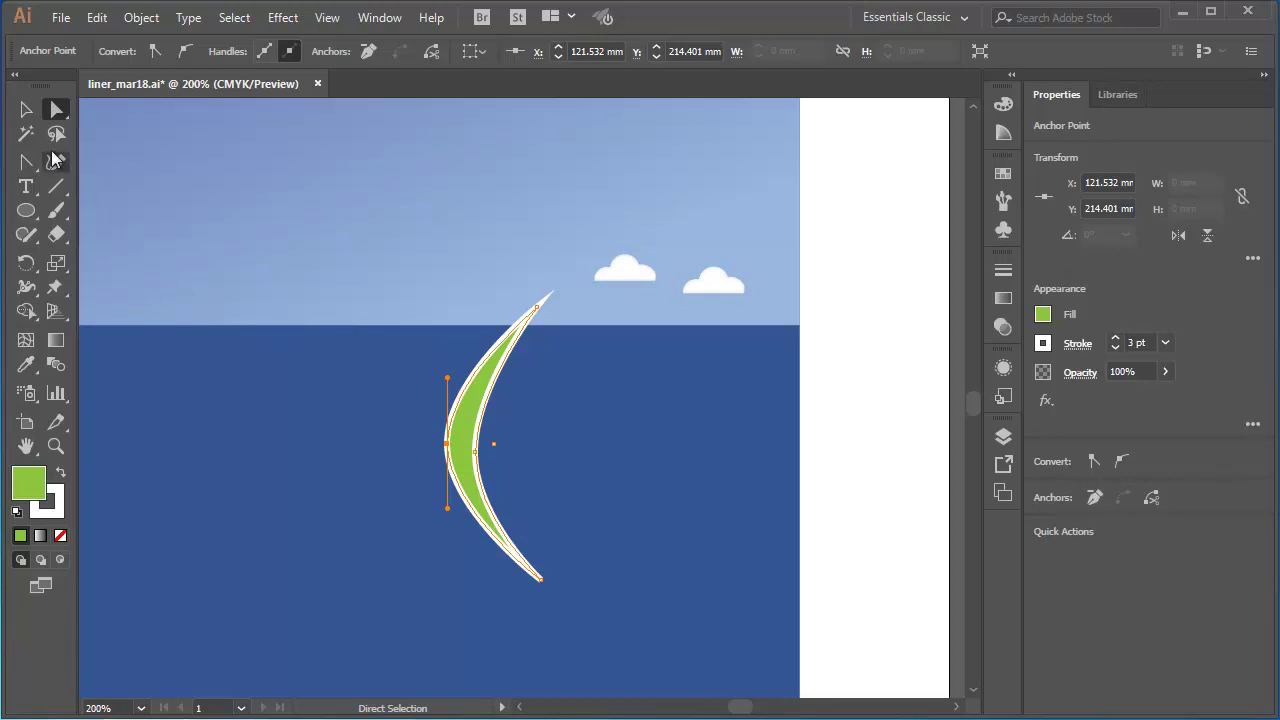
Select the whole green crescent blade with the Selection tool
click(26, 109)
click(455, 407)
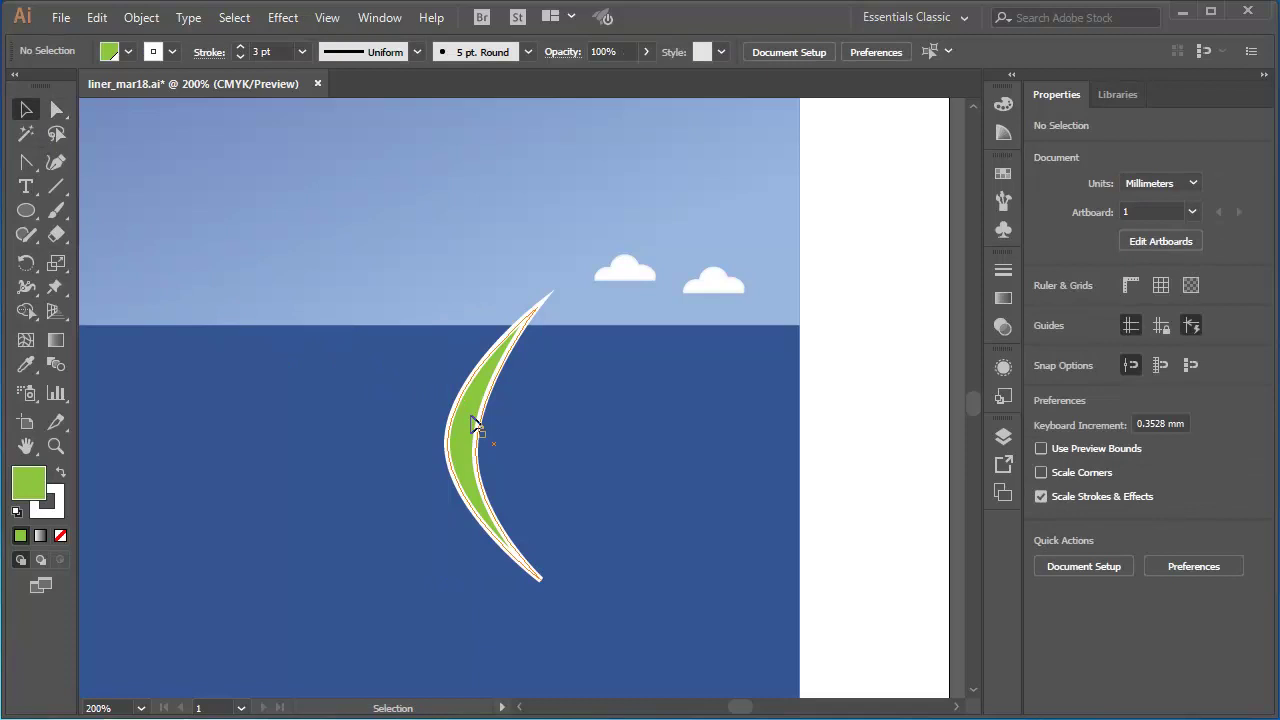
click(476, 424)
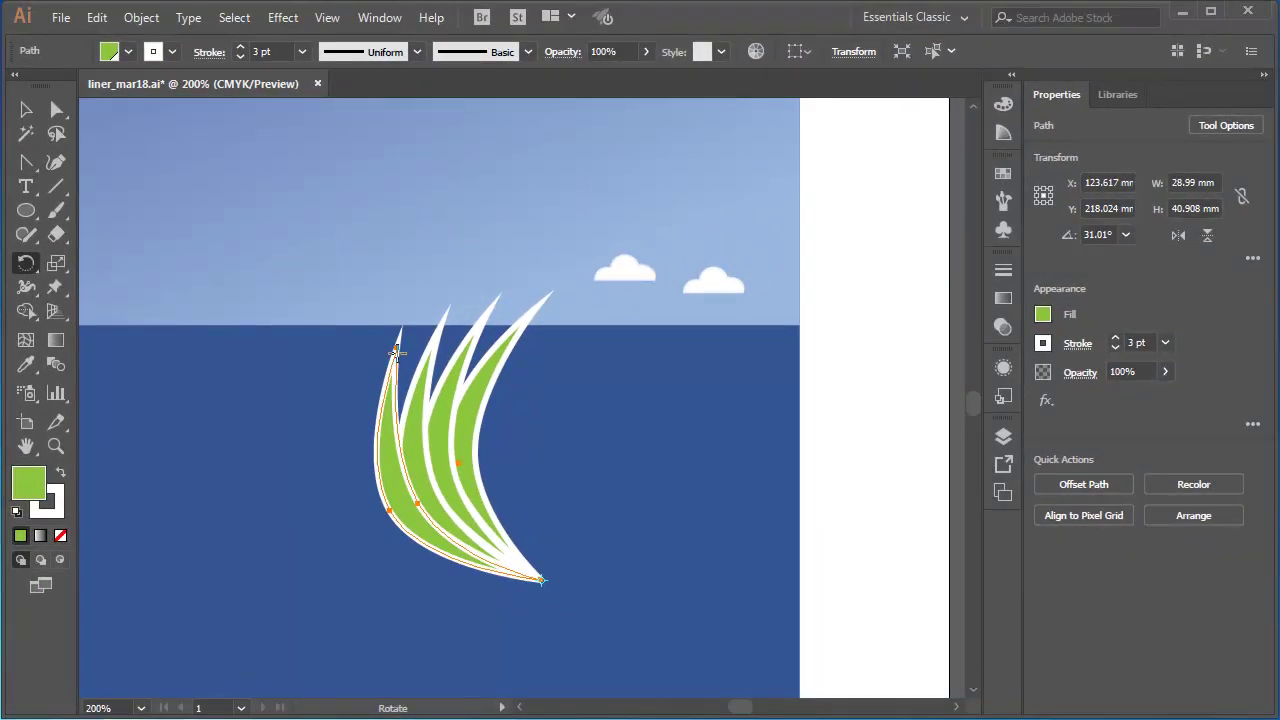
Marquee-select all the blade paths and group them with Ctrl+G
click(27, 110)
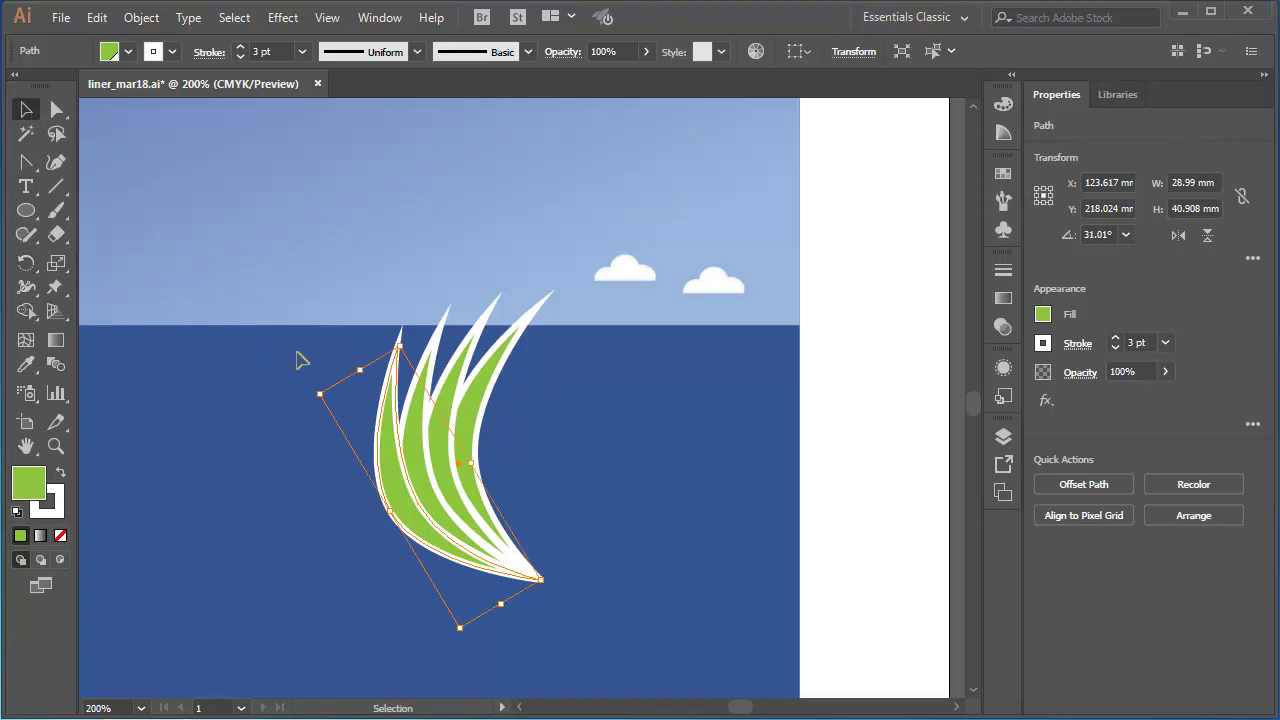
drag(300, 357, 558, 506)
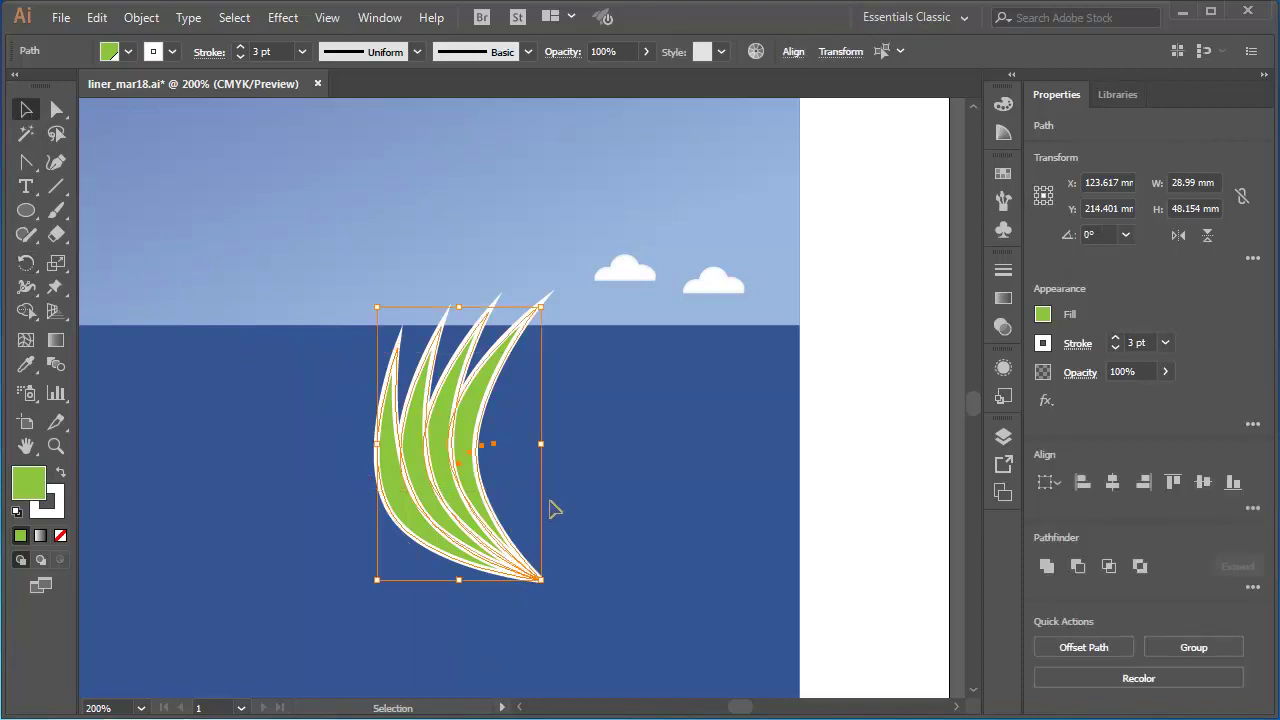
key(ctrl+g)
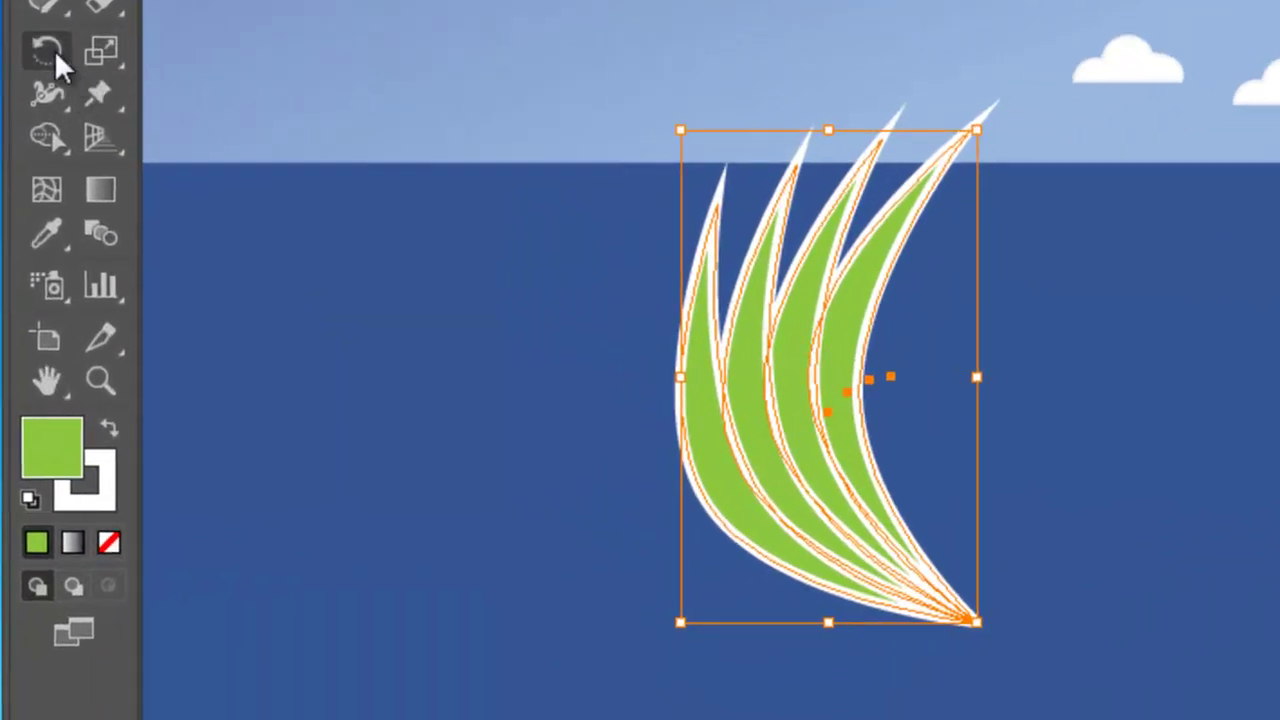
Rotate a copy of the blade group around its shared base, repeat it, then deselect
click(55, 56)
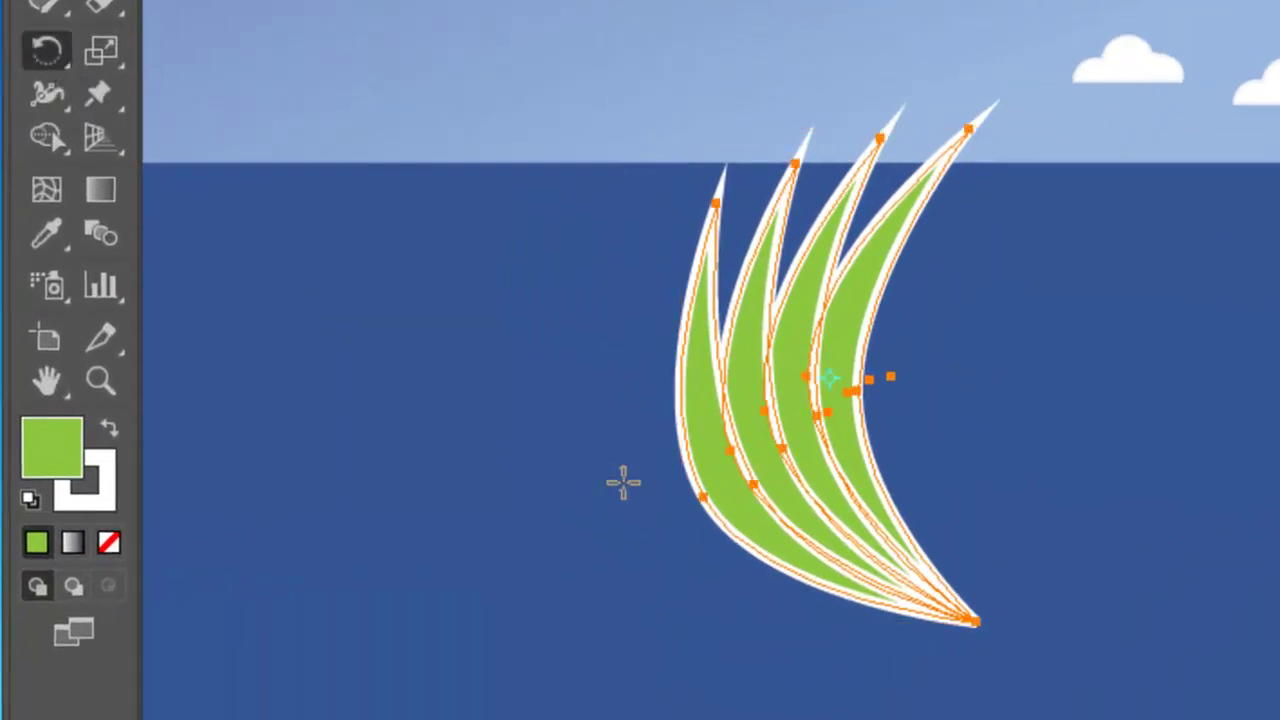
click(977, 620)
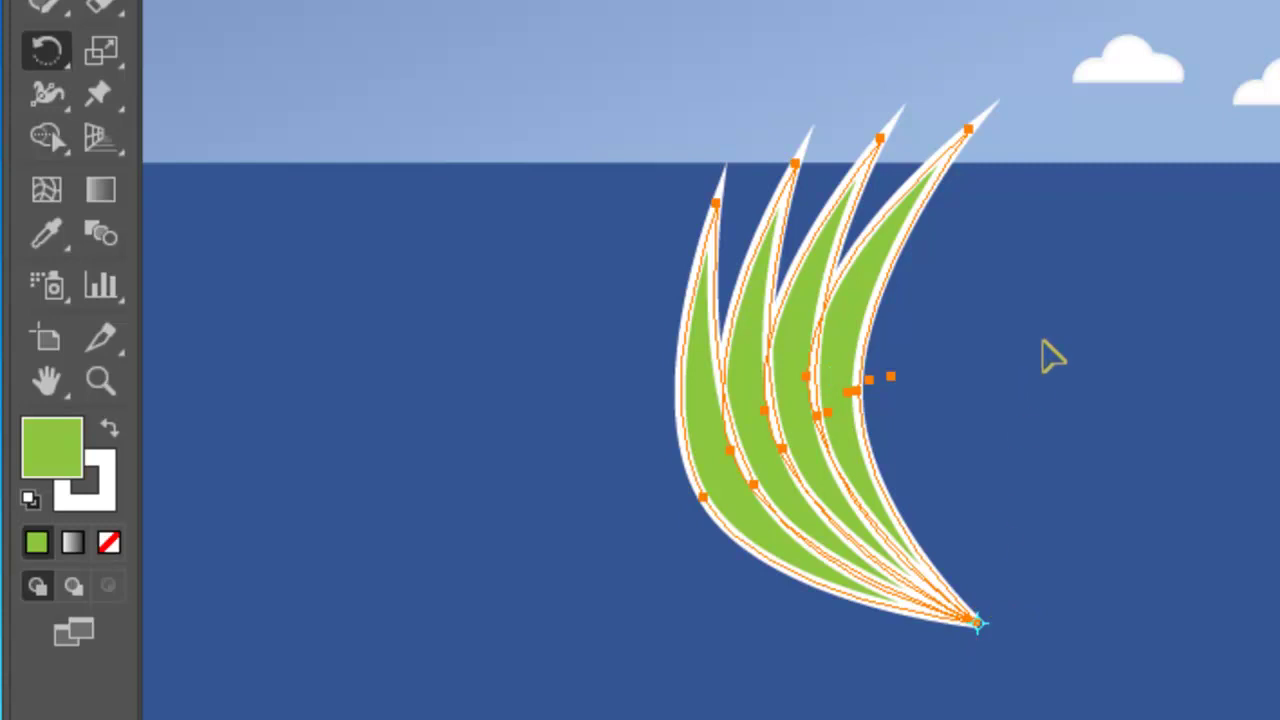
drag(1033, 305, 984, 319)
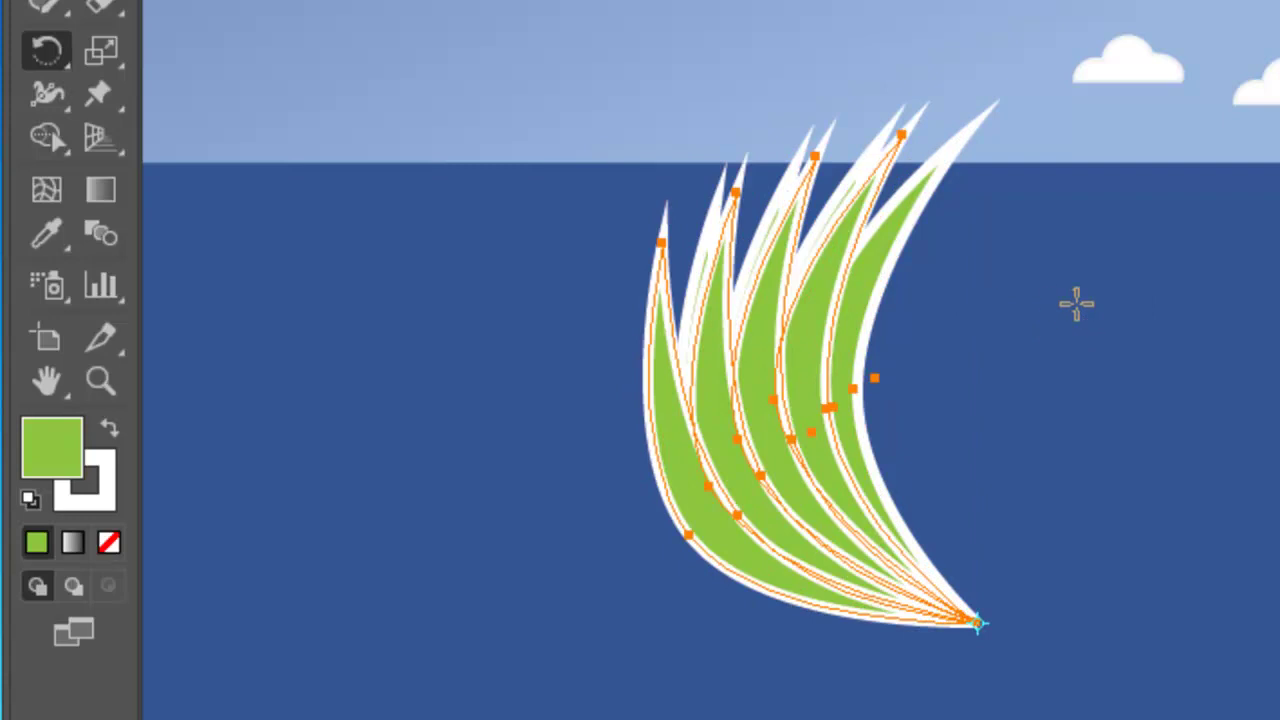
key(ctrl)
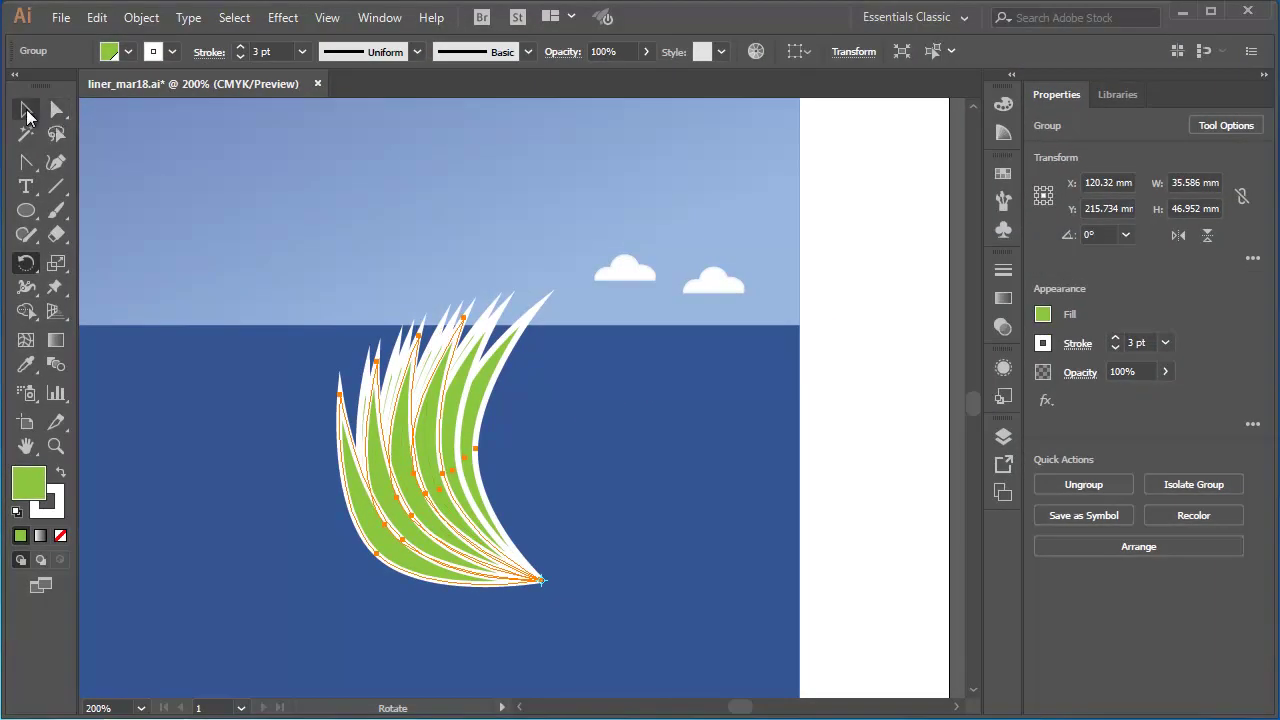
click(26, 110)
click(842, 487)
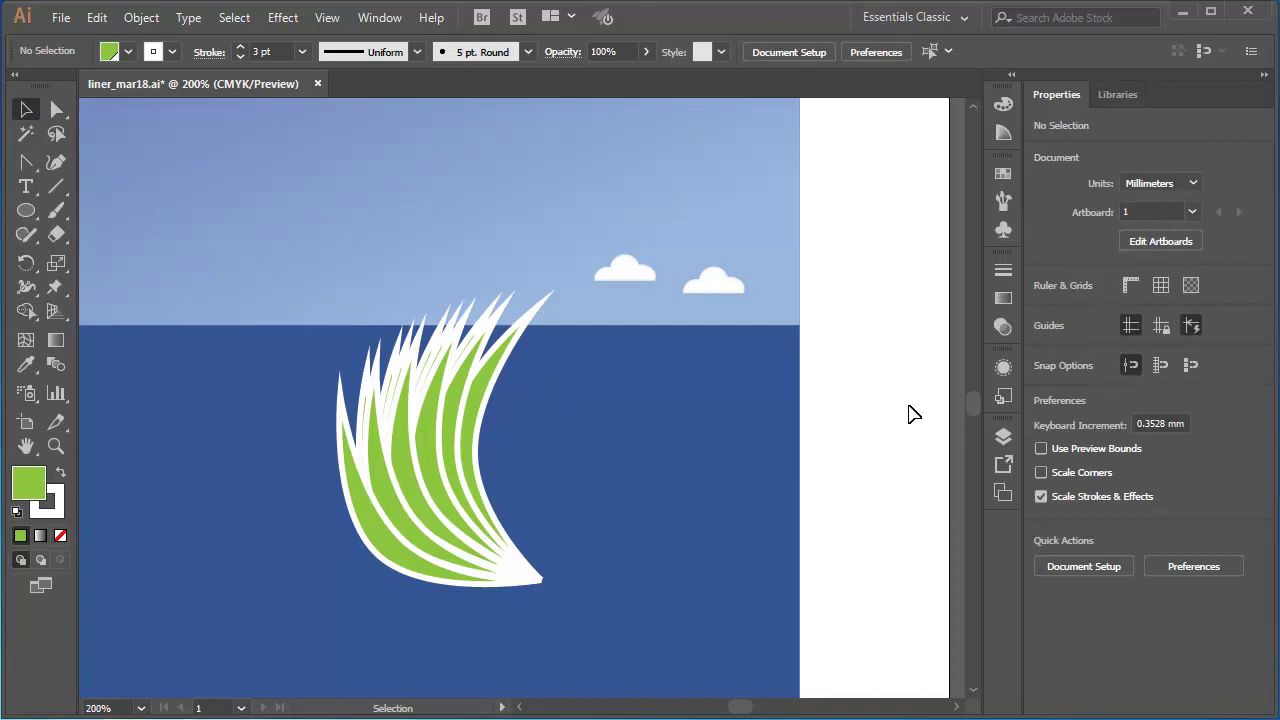
Show Layer 1's ship and move the grass clump down beside the hull
click(1003, 436)
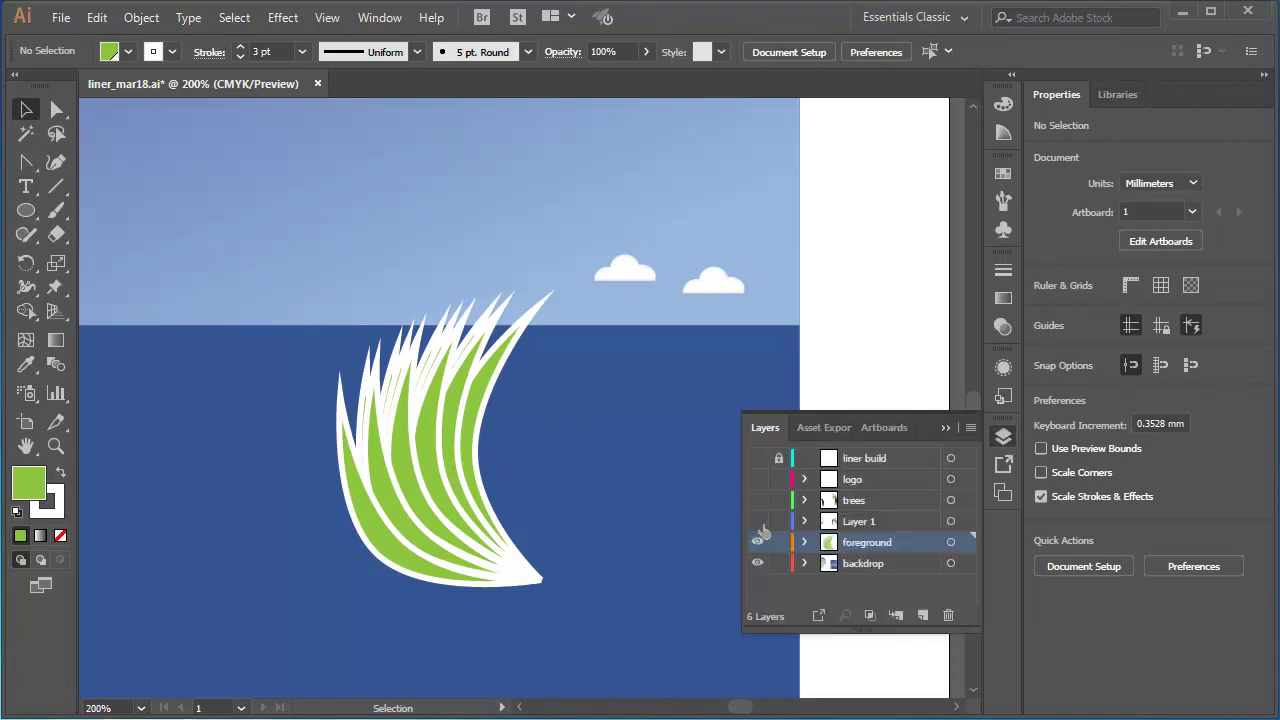
click(757, 522)
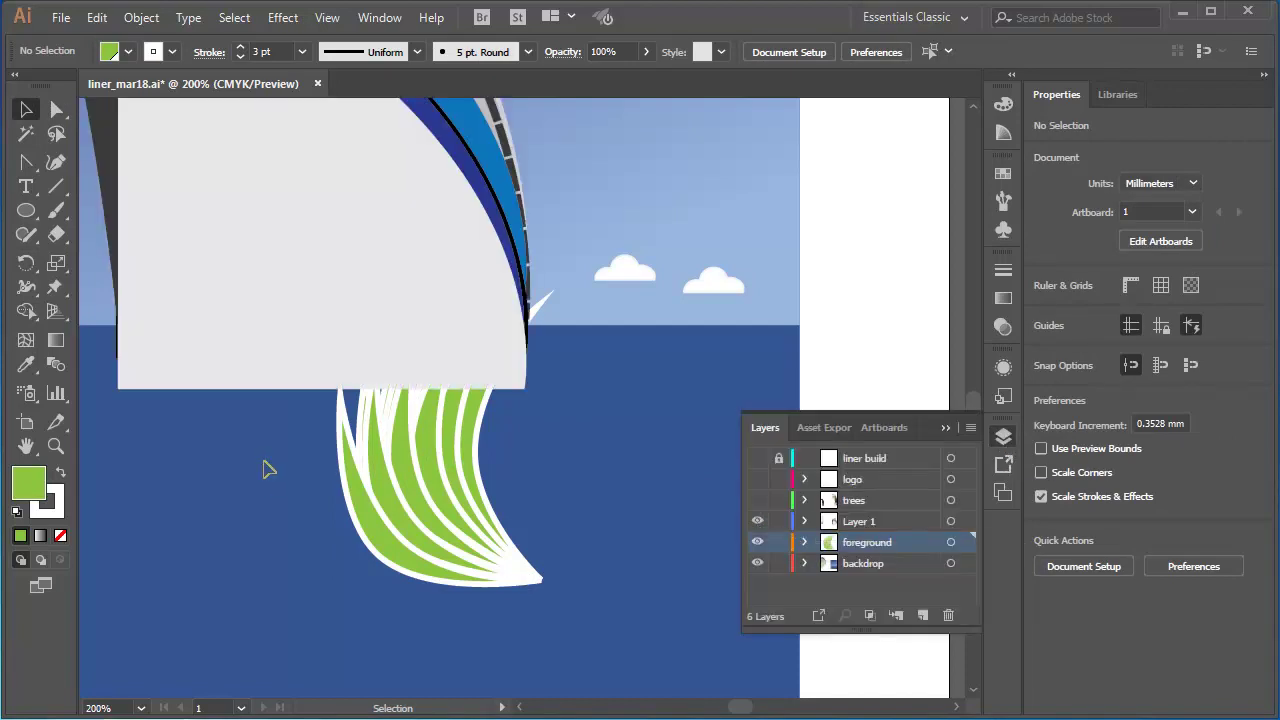
drag(266, 466, 615, 617)
key(v)
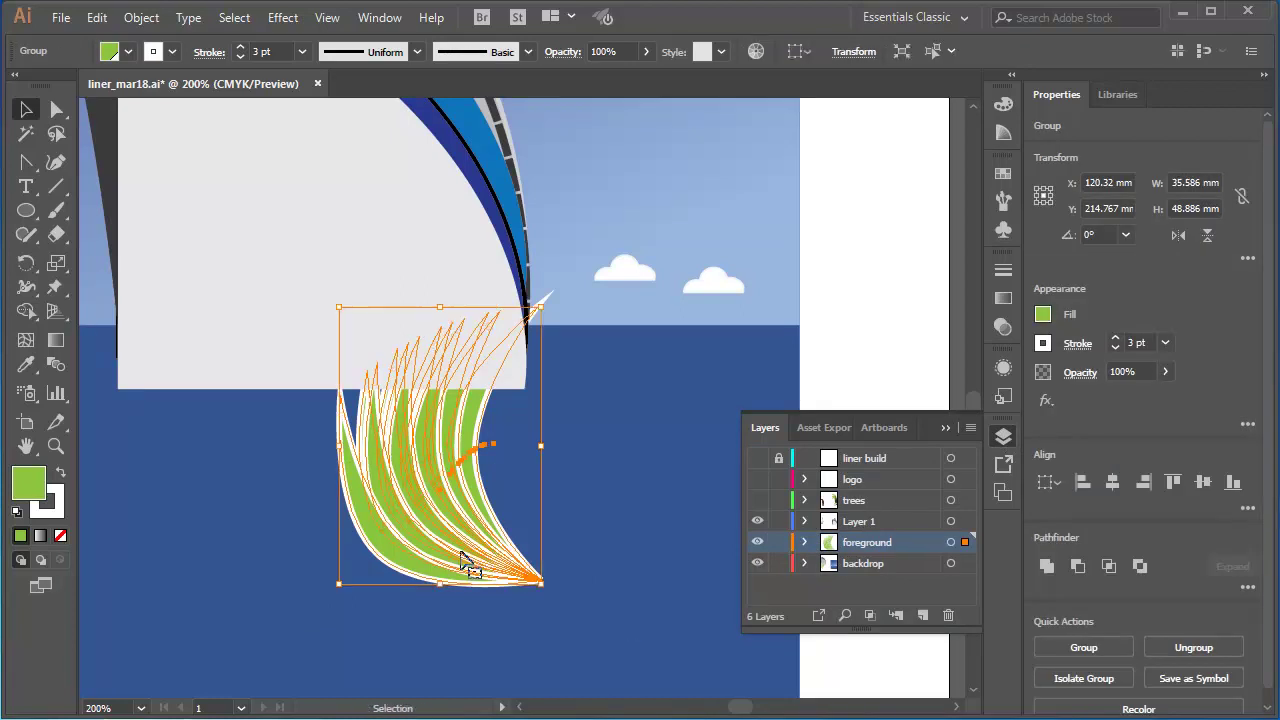
drag(462, 563, 634, 650)
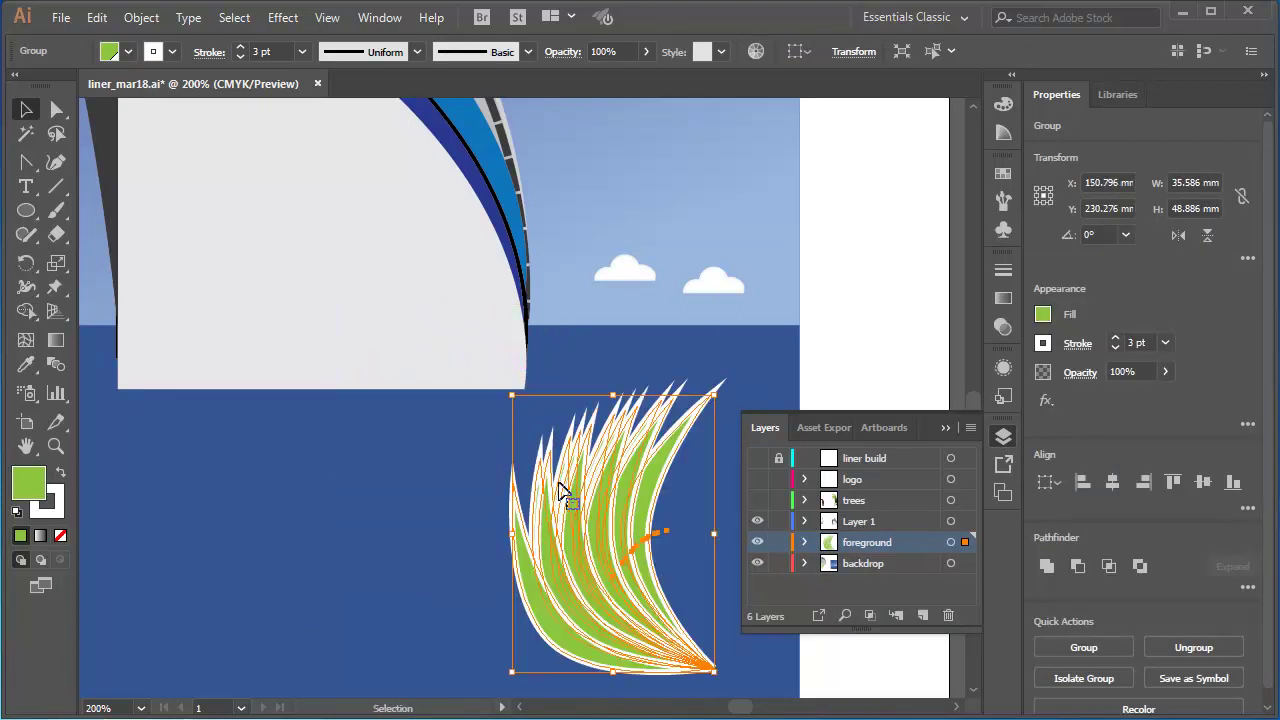
drag(519, 420, 533, 436)
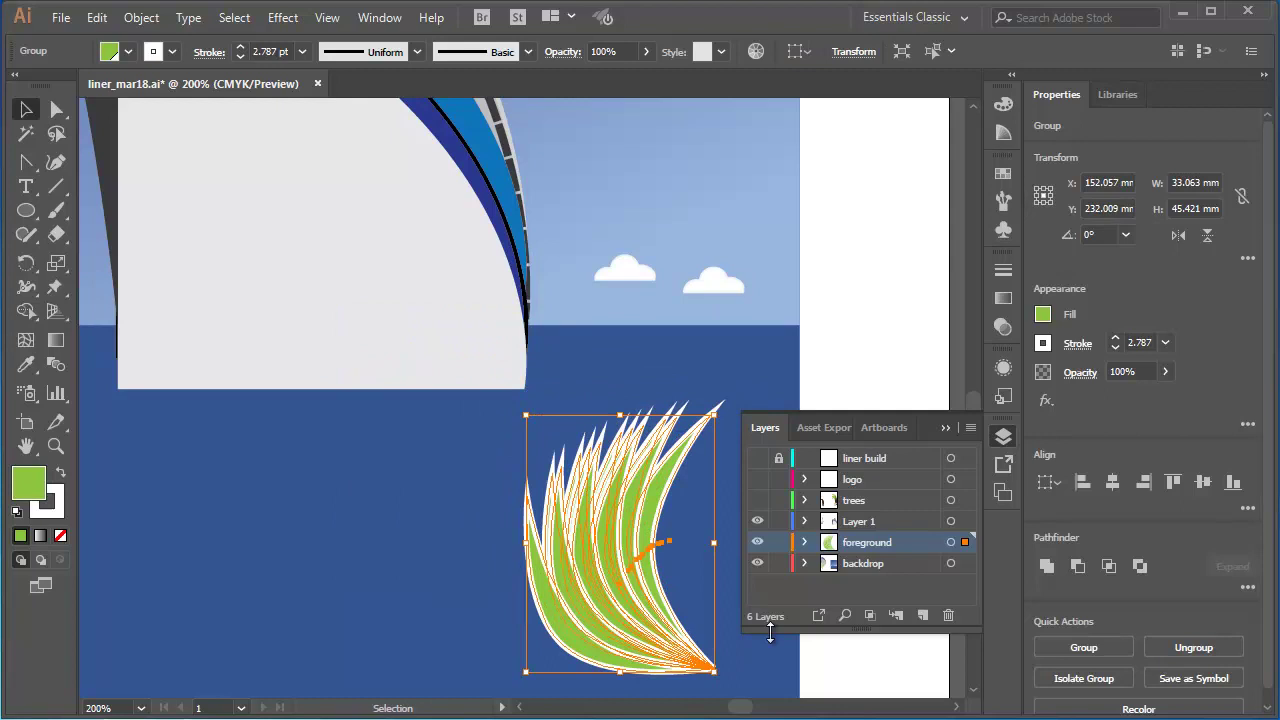
Zoom out to view the artboard, deselect, and show the trees layer again
key(ctrl+shift+a)
key(ctrl+1)
click(758, 500)
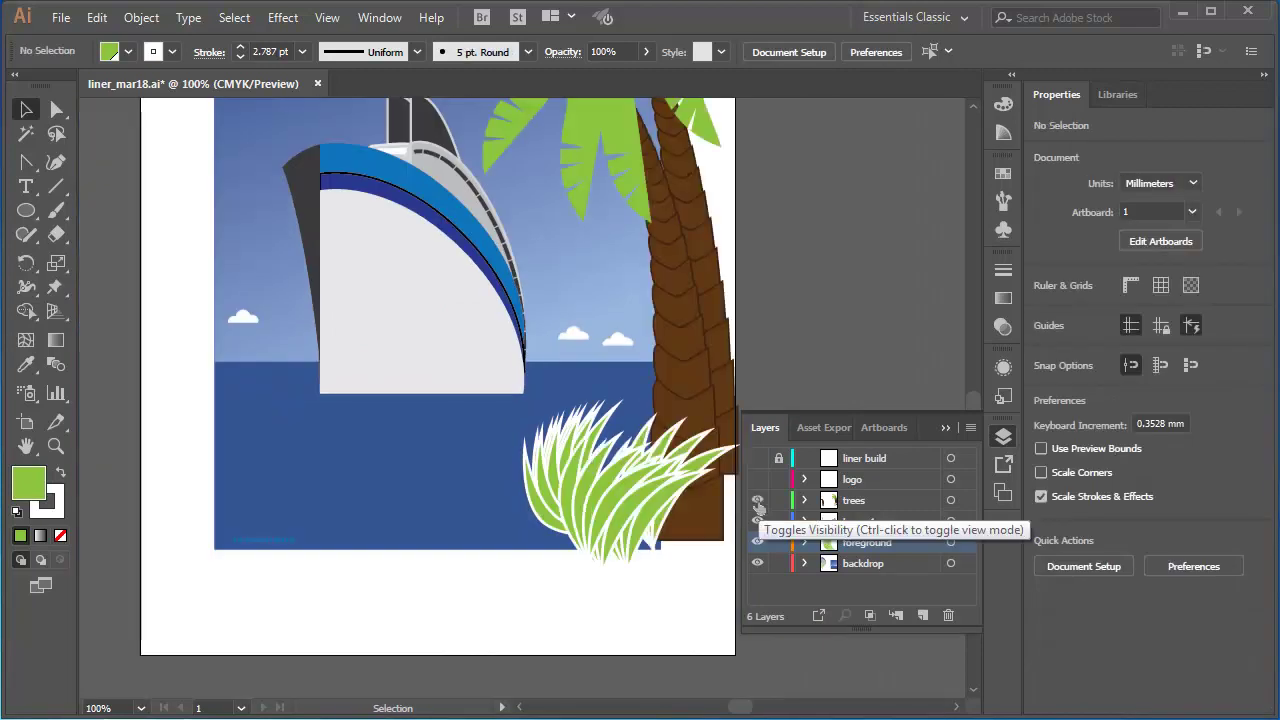
scroll(700, 460, up, 2)
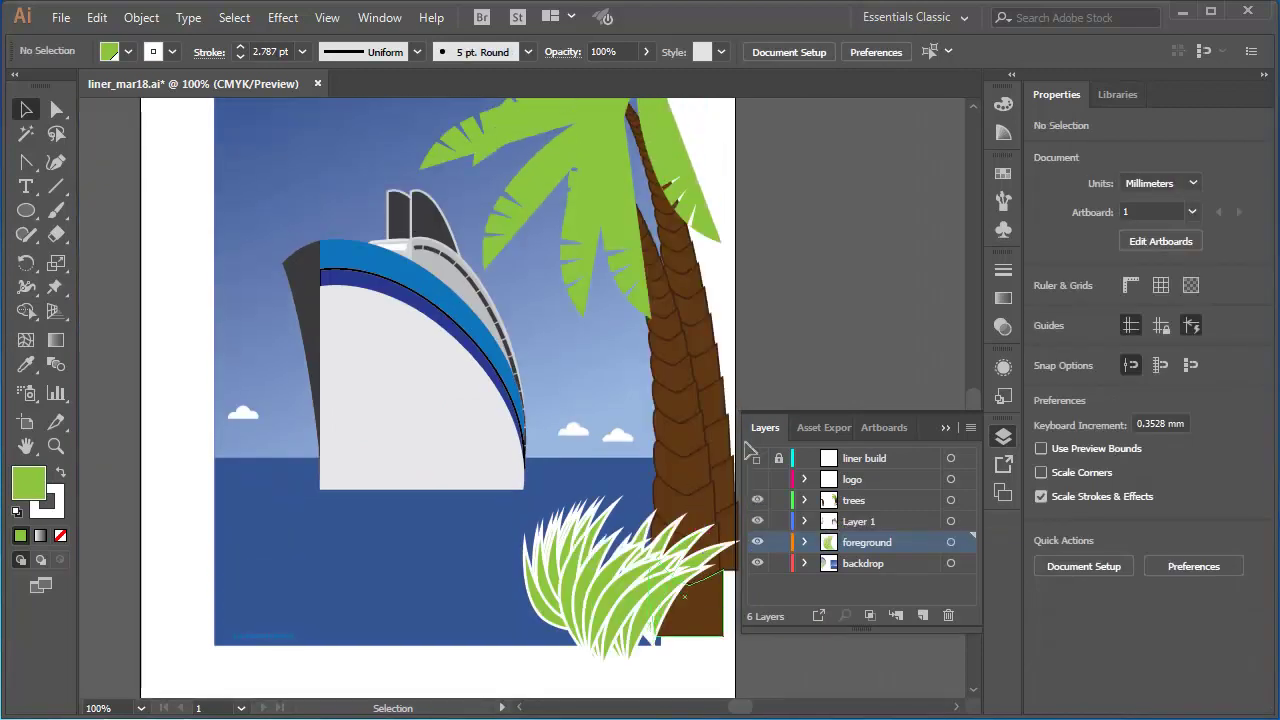